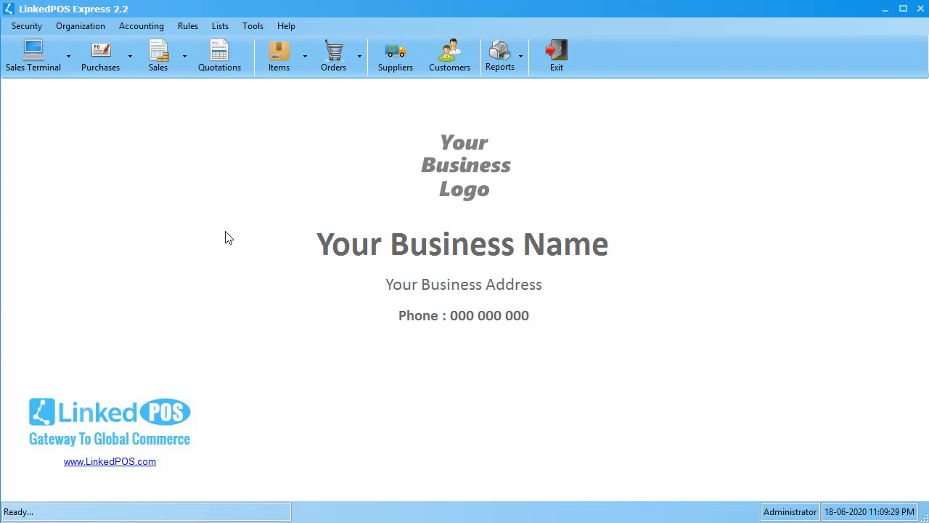
# Create a new item tax rule and name it Value Added Tax (VAT).
pyautogui.click(187, 26)
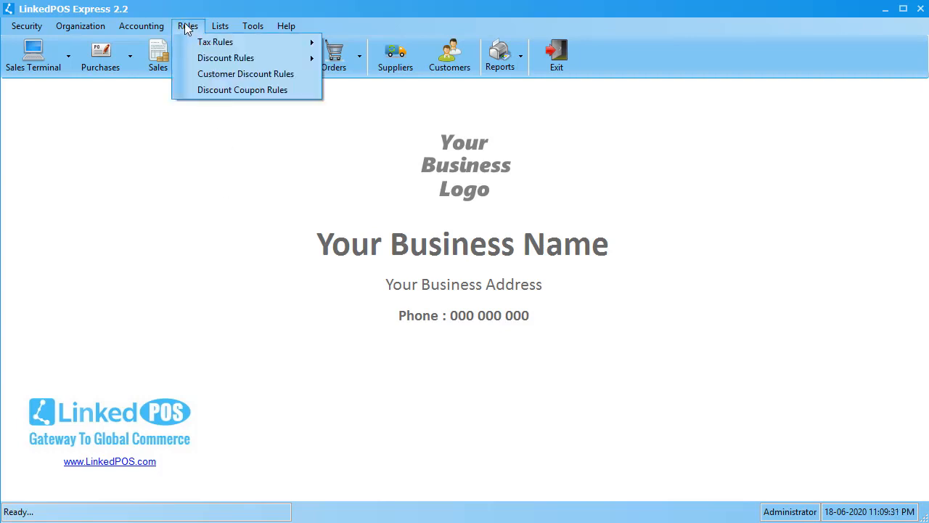
pyautogui.moveTo(209, 42)
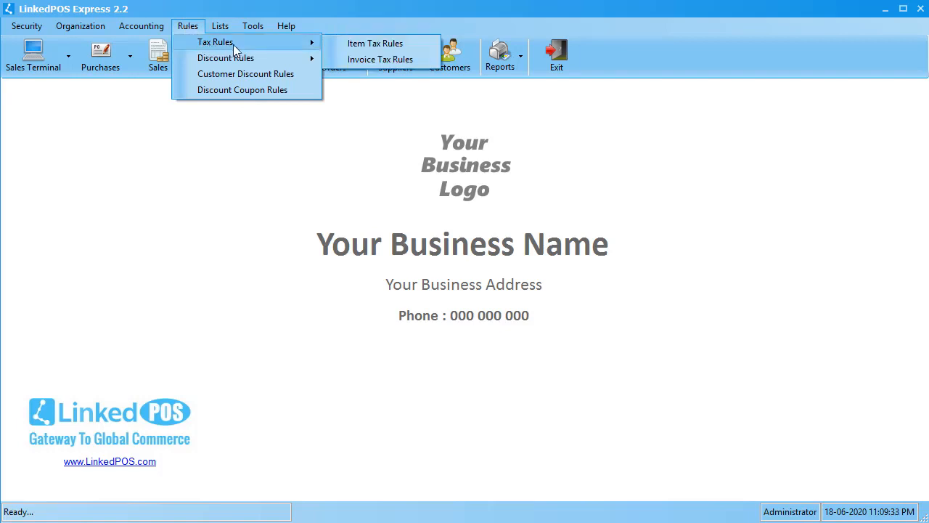
pyautogui.click(370, 43)
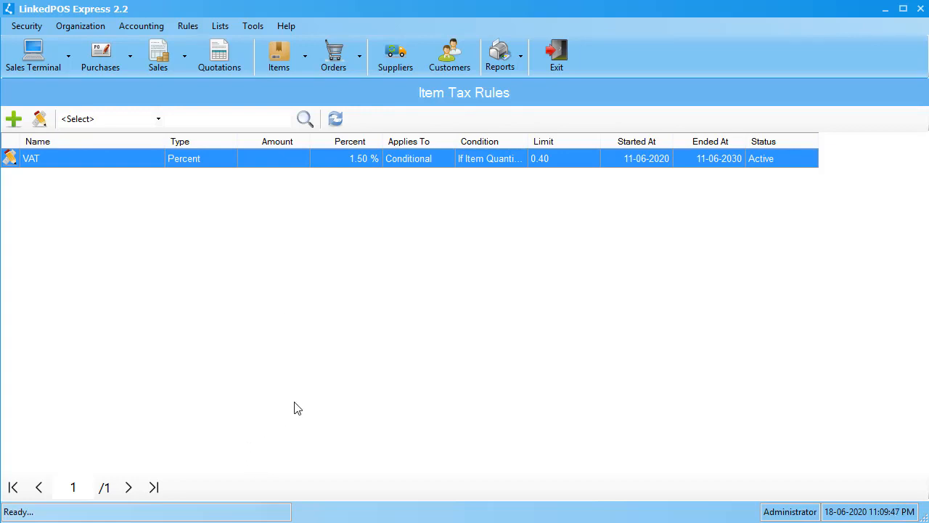
pyautogui.click(13, 119)
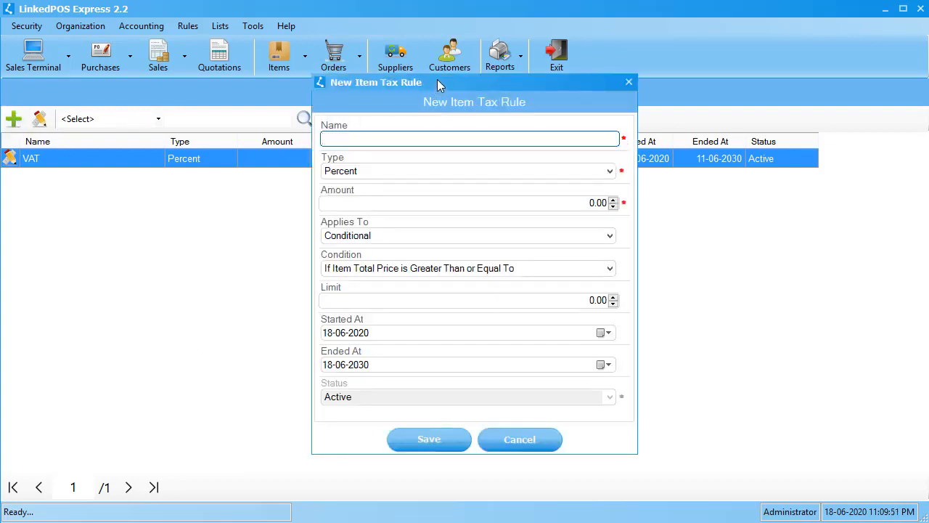
pyautogui.moveTo(438, 81); pyautogui.dragTo(459, 85)
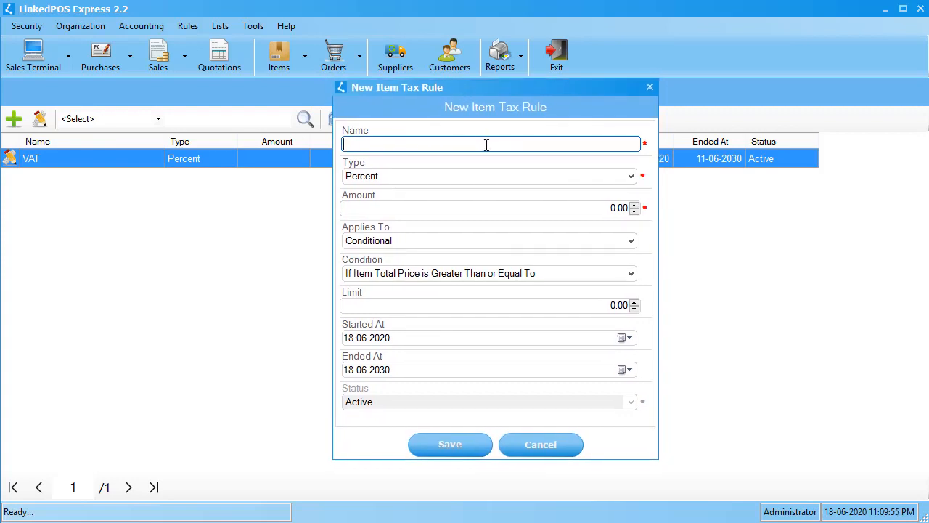
pyautogui.write('Value A')
pyautogui.write('dded Tax ()')
pyautogui.write('VAT')
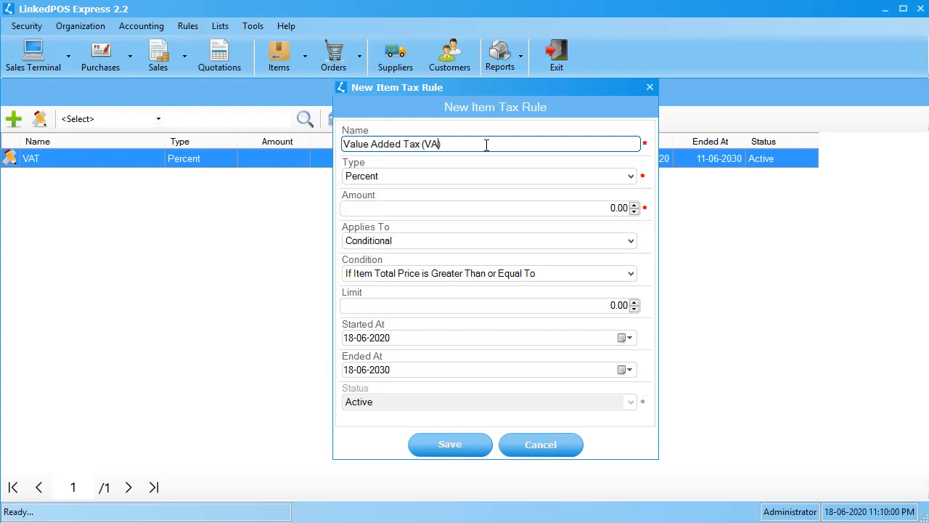
# Try the available tax types for the new rule and settle on Percent.
pyautogui.click(484, 177)
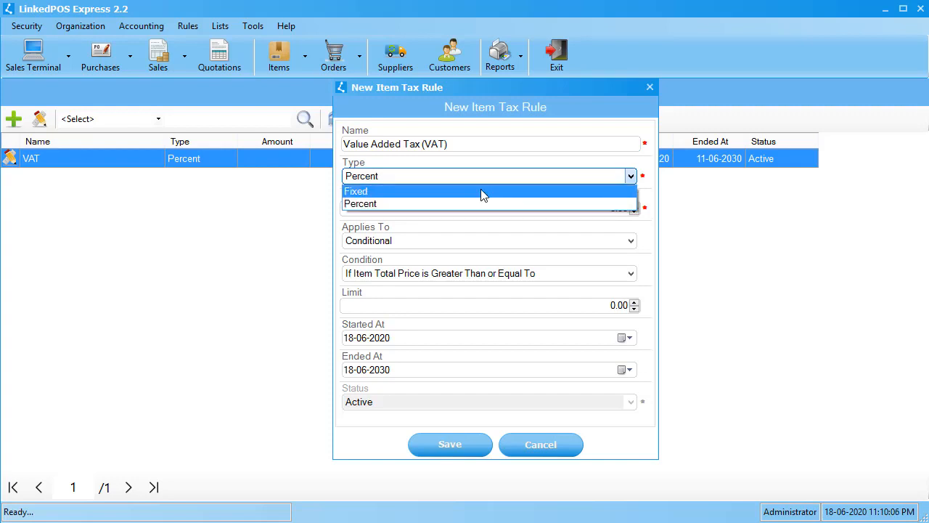
pyautogui.click(481, 203)
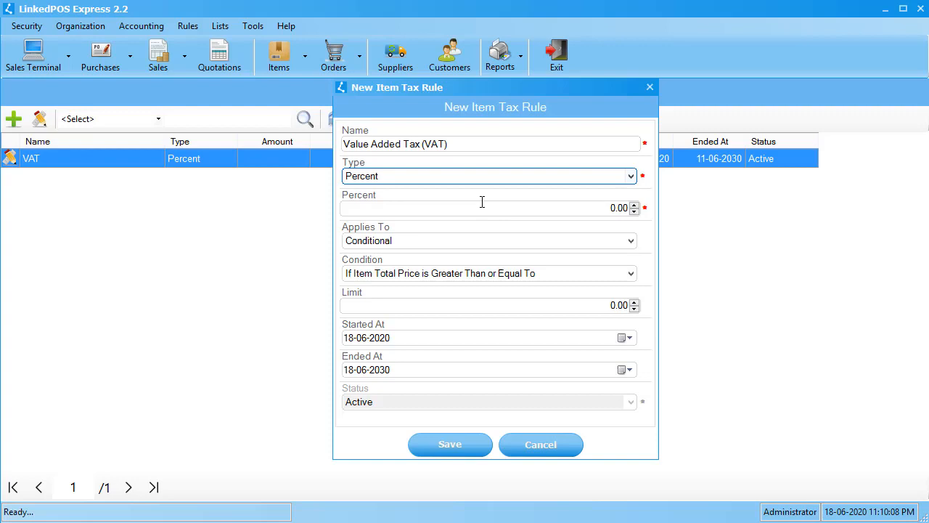
pyautogui.click(421, 177)
pyautogui.click(422, 187)
pyautogui.click(411, 181)
pyautogui.click(411, 201)
# Set the new tax rule's percentage to 5.50.
pyautogui.click(581, 212)
pyautogui.press('Up')
pyautogui.press('Up')
pyautogui.press('Up')
pyautogui.press('Up')
pyautogui.press('Up')
pyautogui.press('Up')
pyautogui.press('Up')
pyautogui.press('Up')
pyautogui.press('Up')
pyautogui.press('Up')
pyautogui.press('Up')
pyautogui.press('Up')
pyautogui.press('Up')
pyautogui.press('Up')
pyautogui.press('Up')
pyautogui.press('Up')
pyautogui.press('Up')
pyautogui.press('Up')
pyautogui.press('Up')
pyautogui.press('Up')
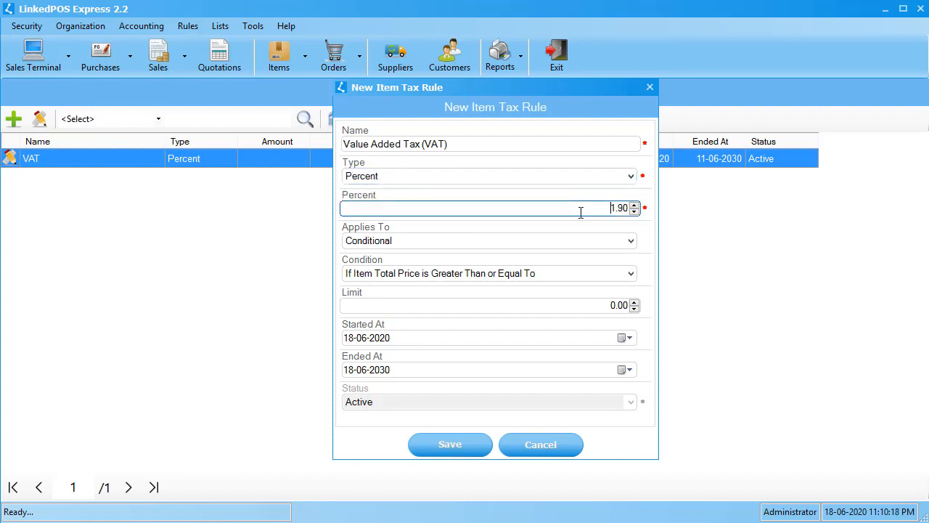
pyautogui.press('Up')
pyautogui.press('Up')
pyautogui.press('Up')
pyautogui.press('Up')
pyautogui.press('Up')
pyautogui.press('Up')
pyautogui.press('Up')
pyautogui.press('Up')
pyautogui.press('Up')
pyautogui.press('Up')
pyautogui.press('Up')
pyautogui.press('Up')
pyautogui.press('Up')
pyautogui.press('Up')
pyautogui.press('Up')
pyautogui.press('Up')
pyautogui.press('Up')
pyautogui.press('Up')
pyautogui.press('Up')
pyautogui.press('Up')
pyautogui.press('Up')
pyautogui.press('Up')
# Try applying the rule to All items and to Selected items, bringing up the taxable item selection.
pyautogui.click(500, 249)
pyautogui.click(463, 255)
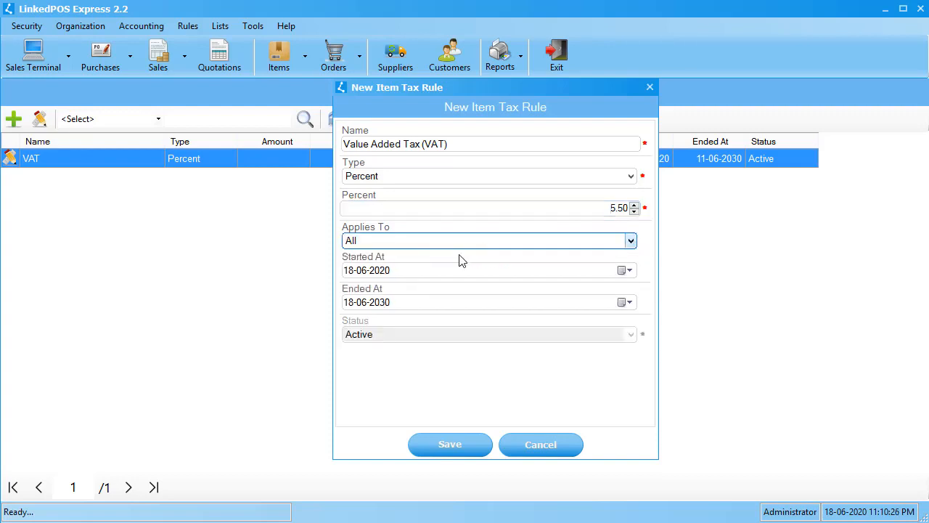
pyautogui.click(528, 249)
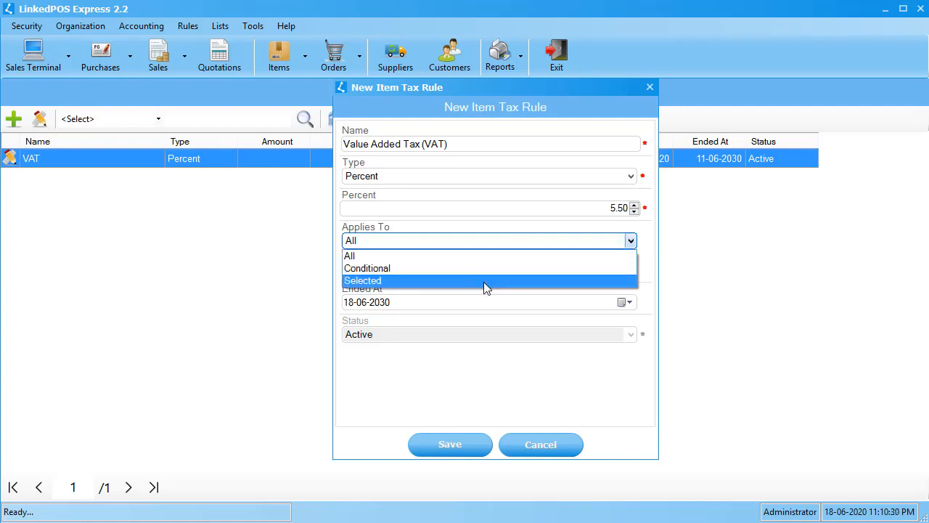
pyautogui.click(484, 281)
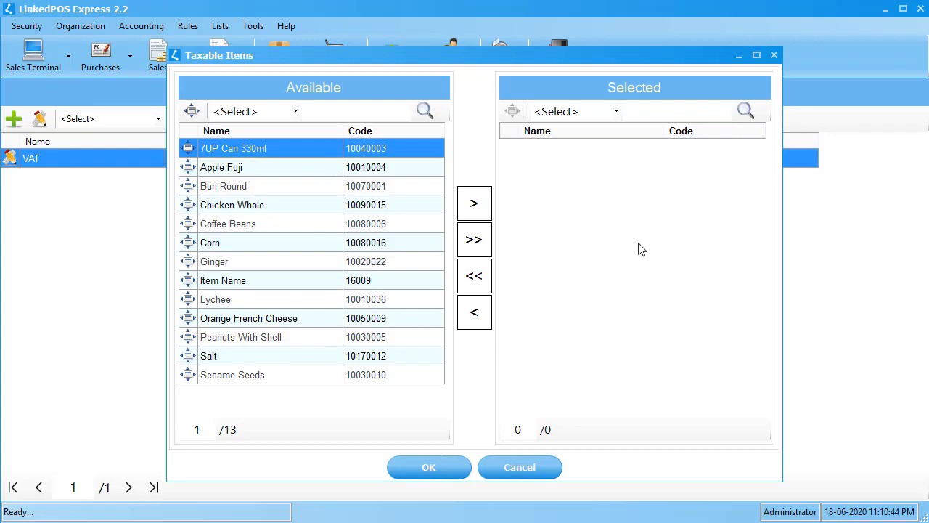
# Try selecting Coffee Beans and all items as taxable, remove the item called Item Name, and clear the whole selection.
pyautogui.click(314, 222)
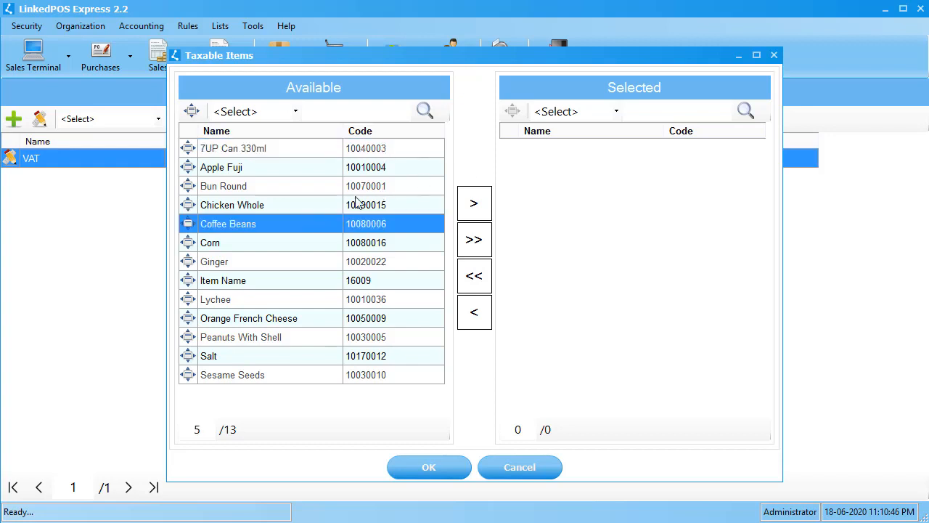
pyautogui.click(473, 206)
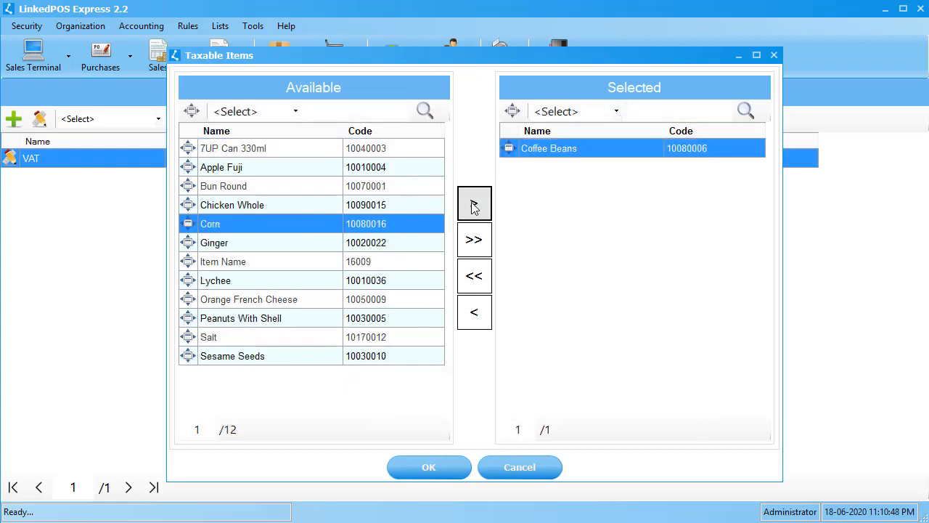
pyautogui.click(475, 241)
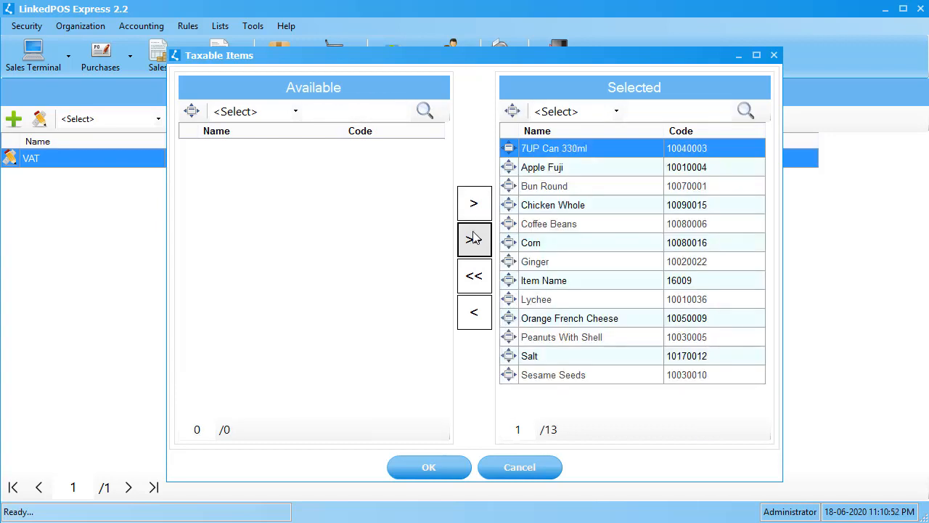
pyautogui.click(604, 281)
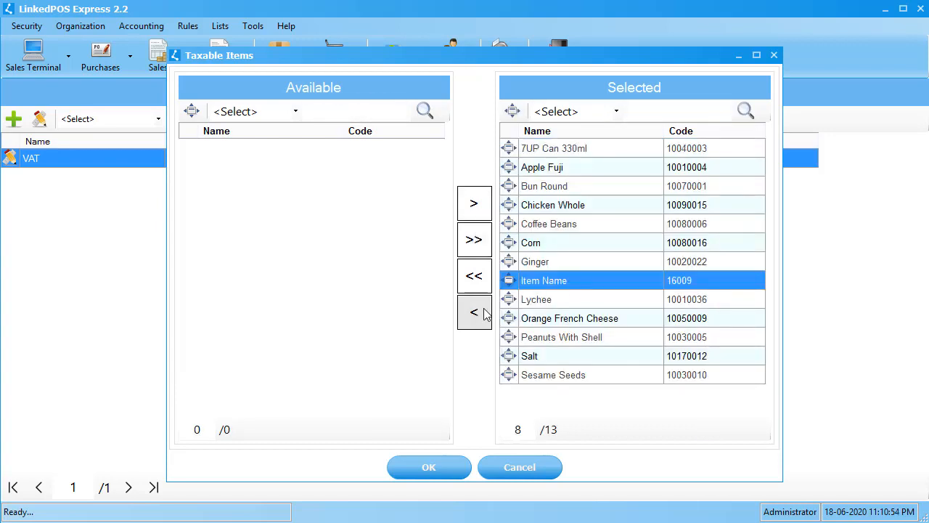
pyautogui.click(473, 313)
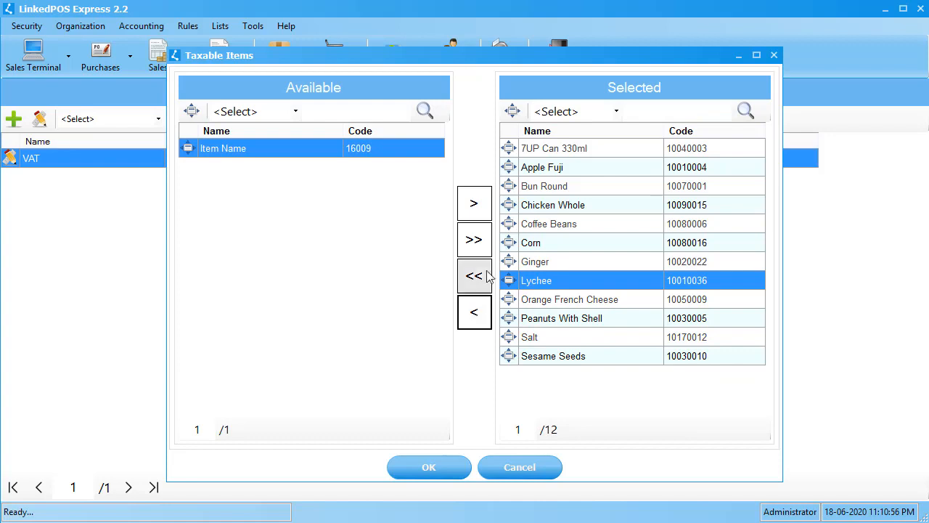
pyautogui.click(475, 282)
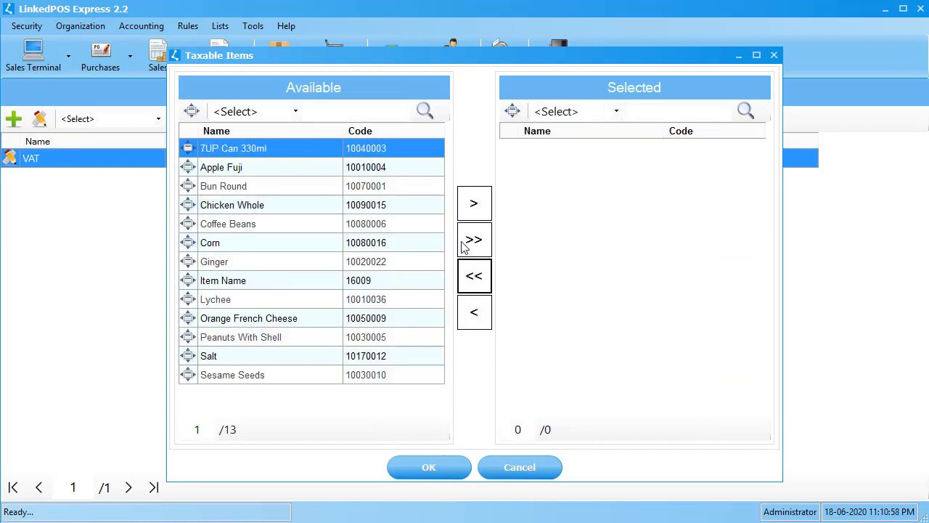
# Select all available items as taxable, look at the search options for available items, and confirm the selection.
pyautogui.click(474, 244)
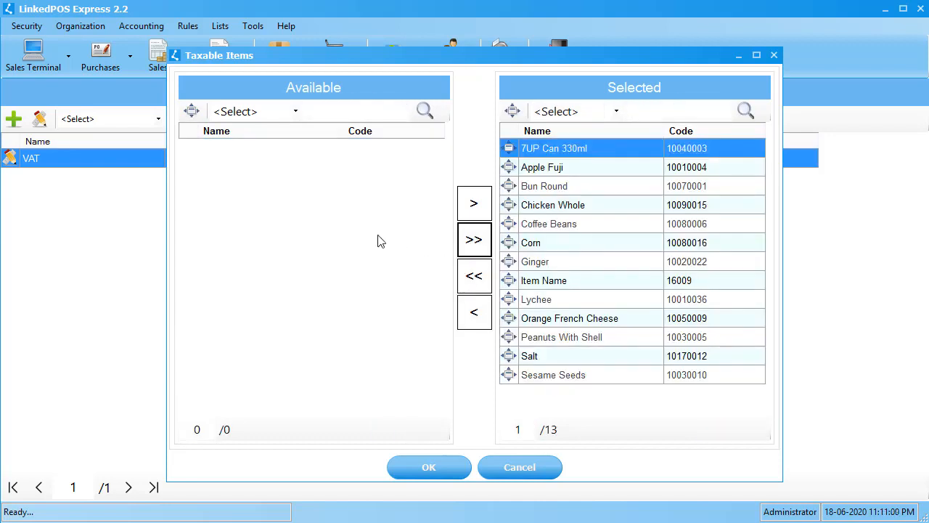
pyautogui.click(293, 111)
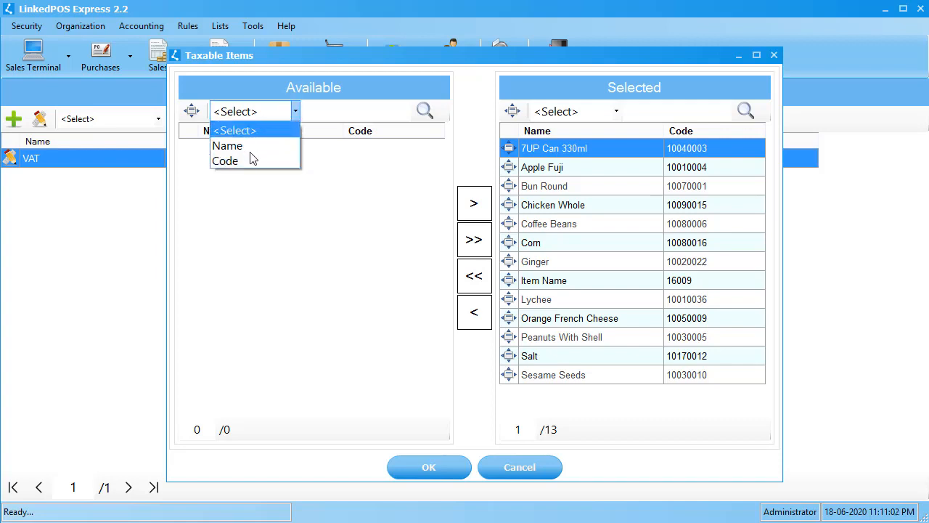
pyautogui.click(260, 131)
pyautogui.click(353, 106)
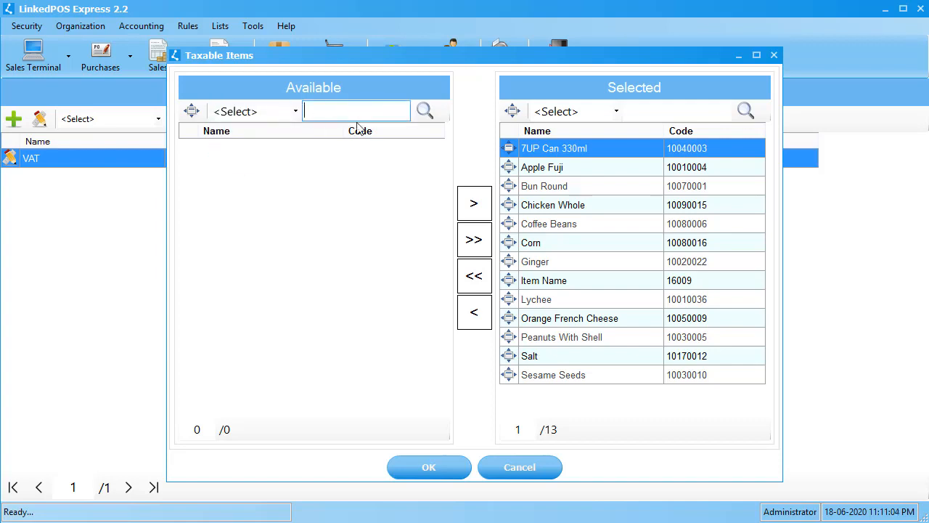
pyautogui.click(458, 472)
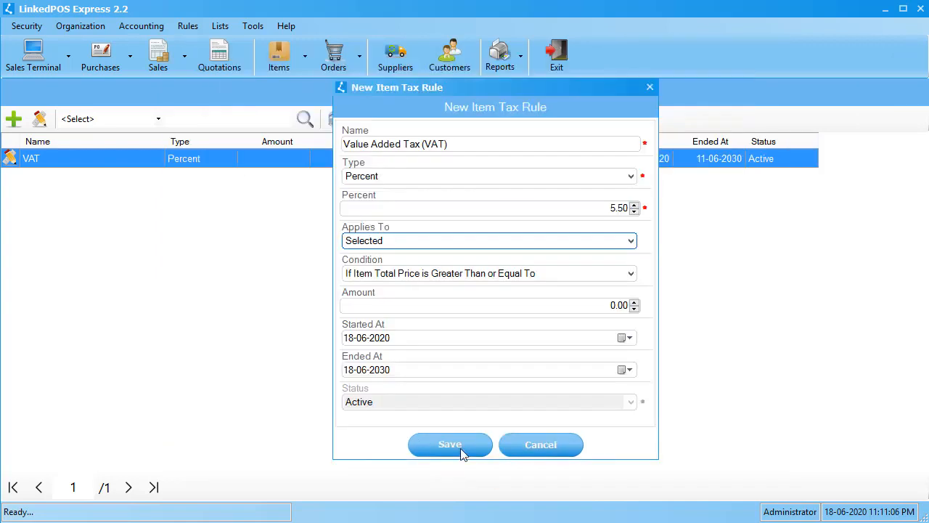
# Make the rule Conditional with the condition If Item Quantity is Greater Than or Equal To, and save it.
pyautogui.click(425, 241)
pyautogui.click(416, 268)
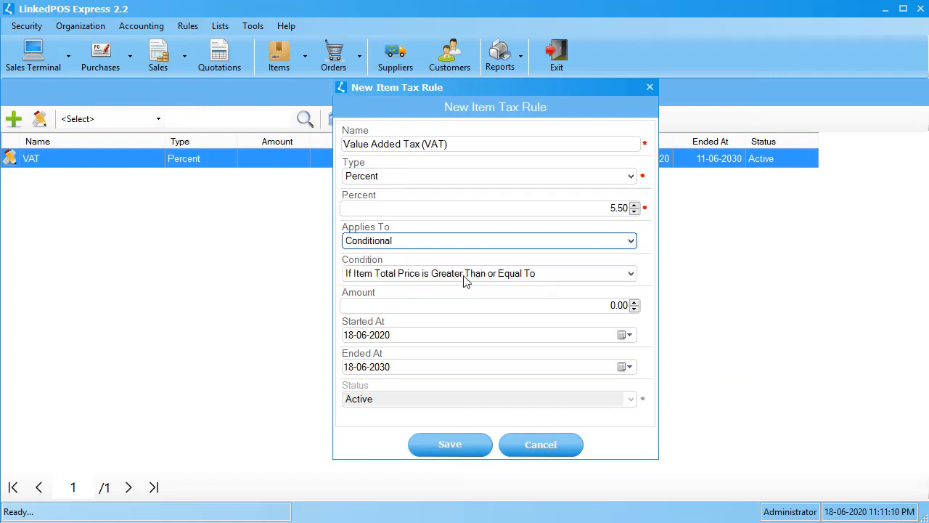
pyautogui.click(464, 278)
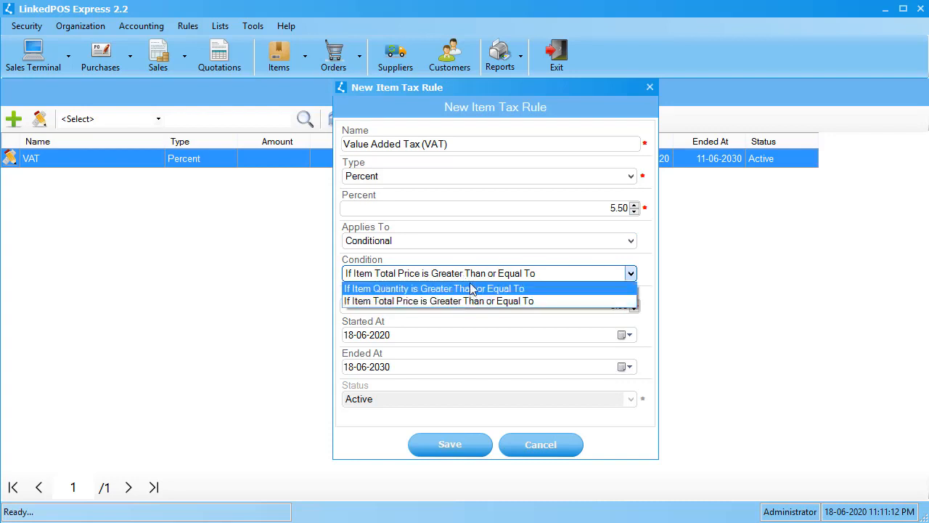
pyautogui.click(431, 289)
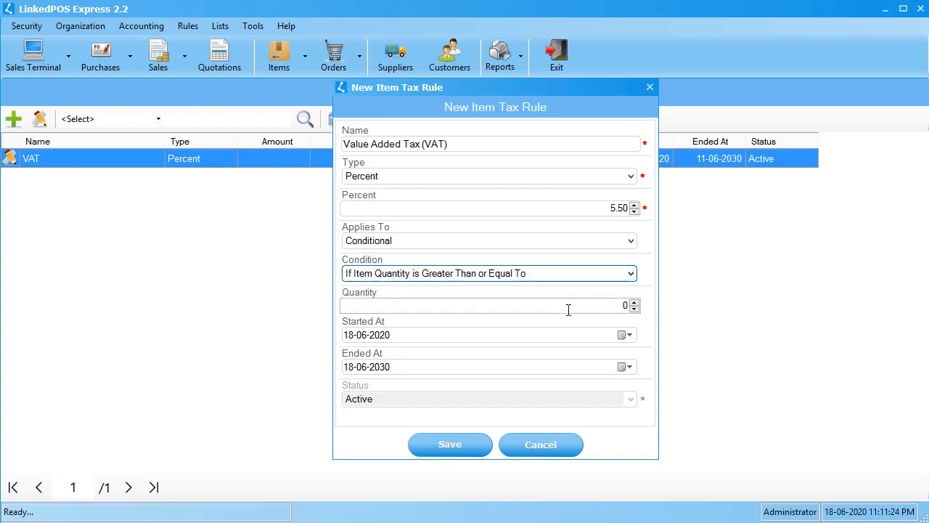
pyautogui.click(566, 306)
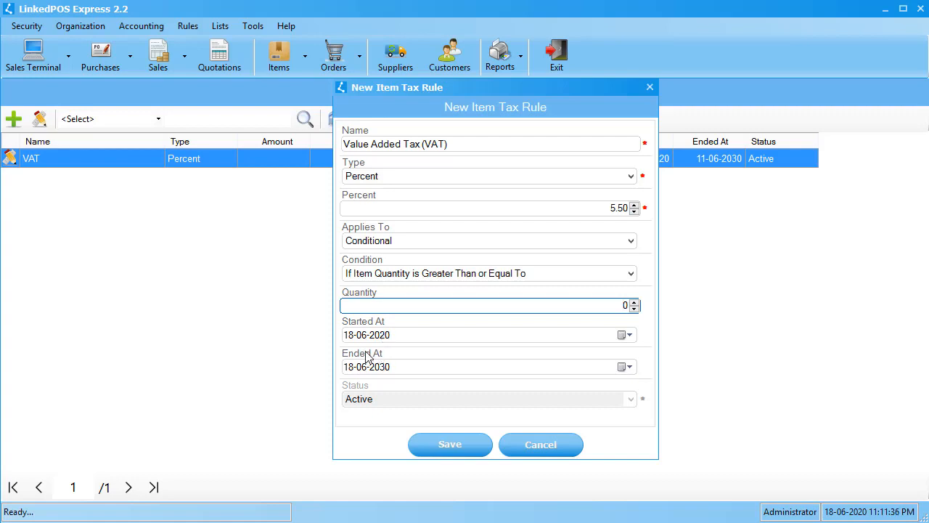
pyautogui.click(441, 445)
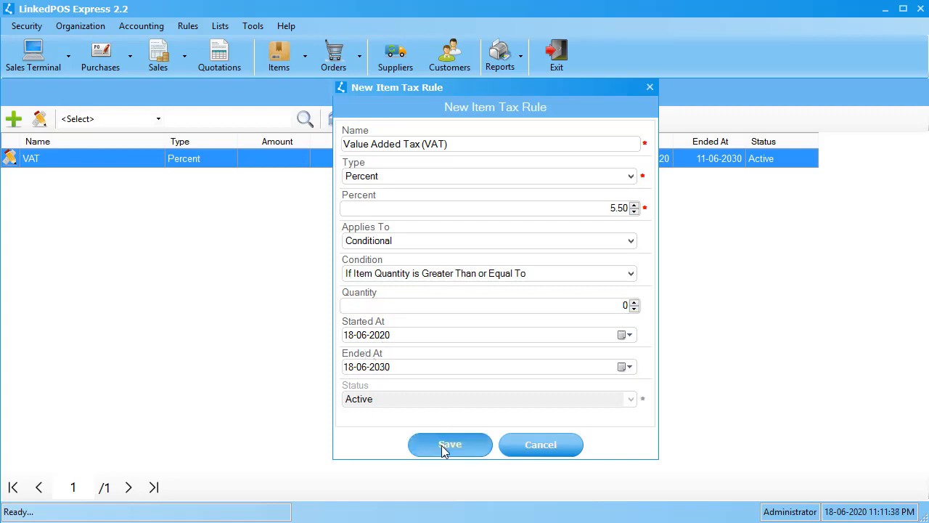
# Review the details of the saved Value Added Tax (VAT) rule and close it without changes.
pyautogui.click(100, 179)
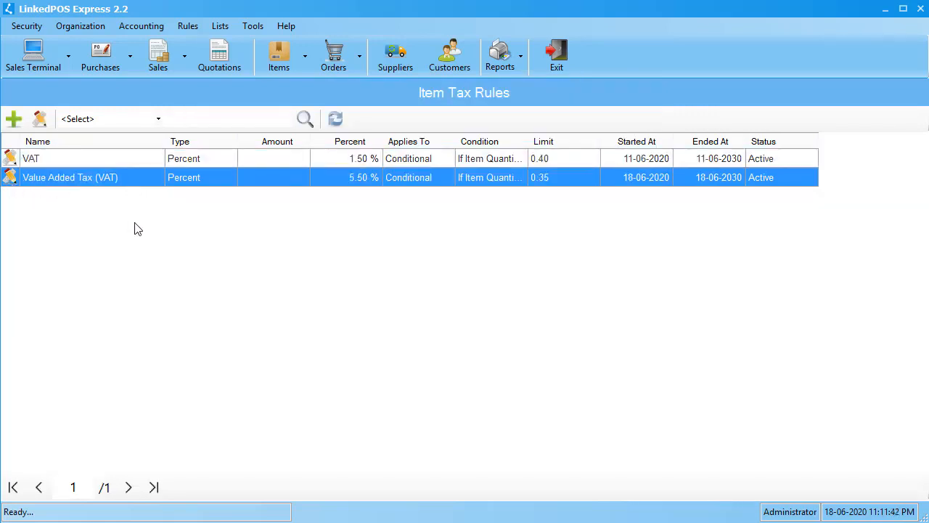
pyautogui.doubleClick(119, 182)
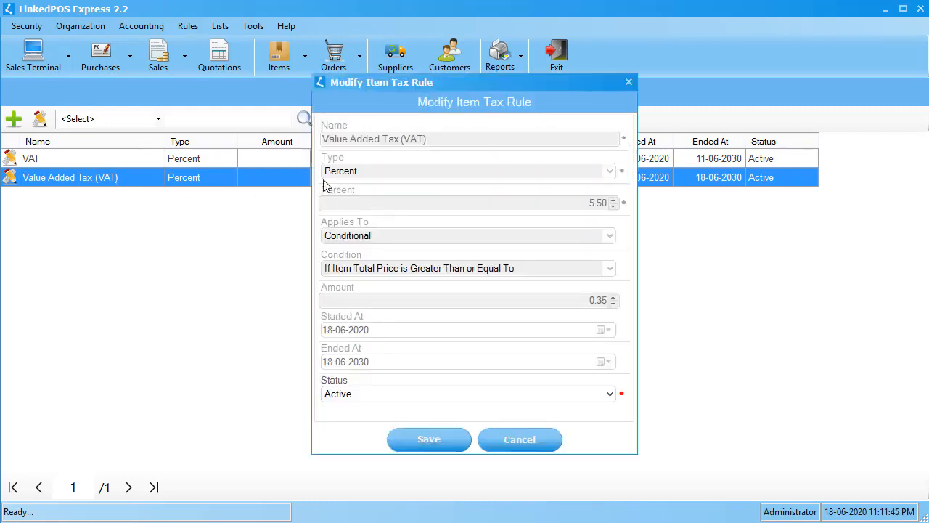
pyautogui.click(537, 442)
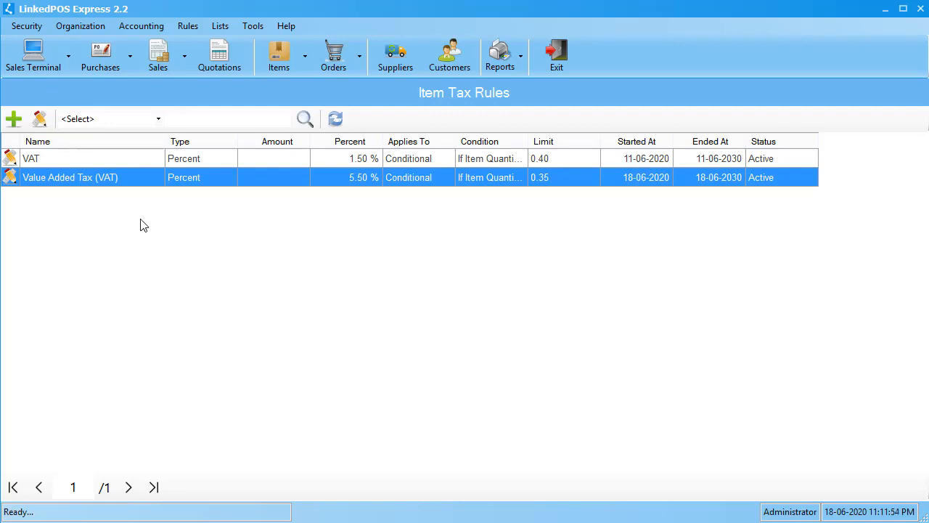
# Set the status of the older VAT rule to Inactive and save it.
pyautogui.click(102, 165)
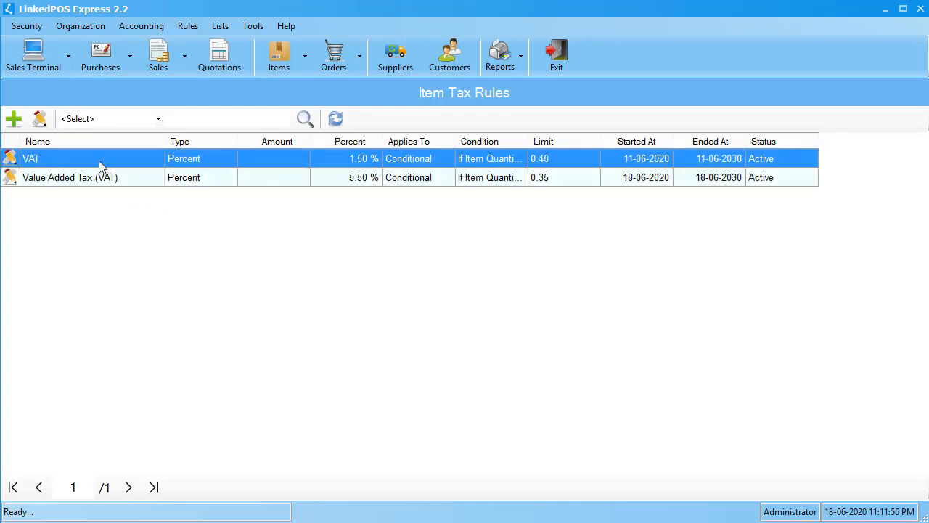
pyautogui.click(40, 121)
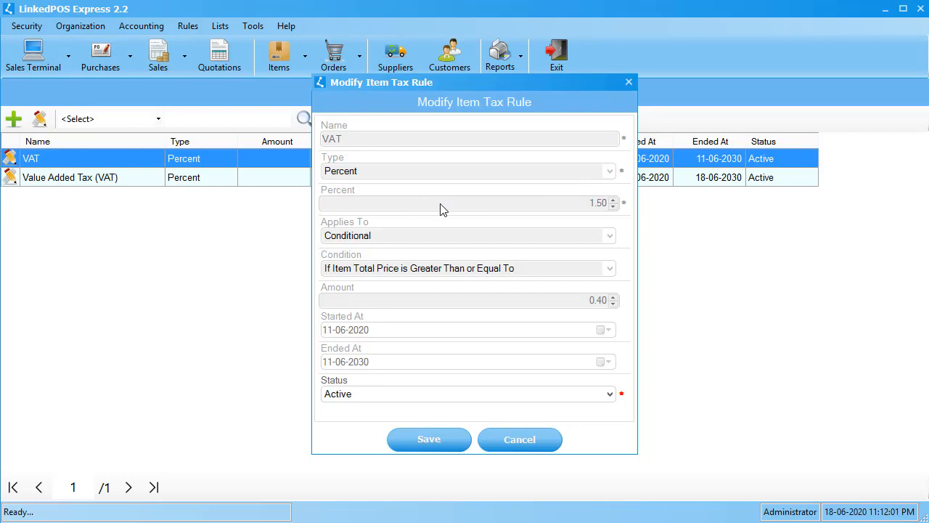
pyautogui.click(403, 396)
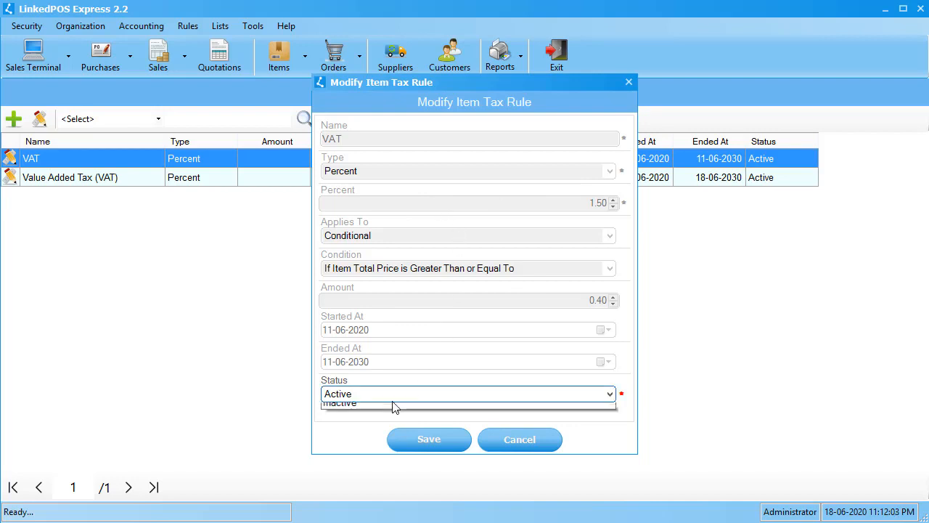
pyautogui.click(375, 421)
pyautogui.click(413, 440)
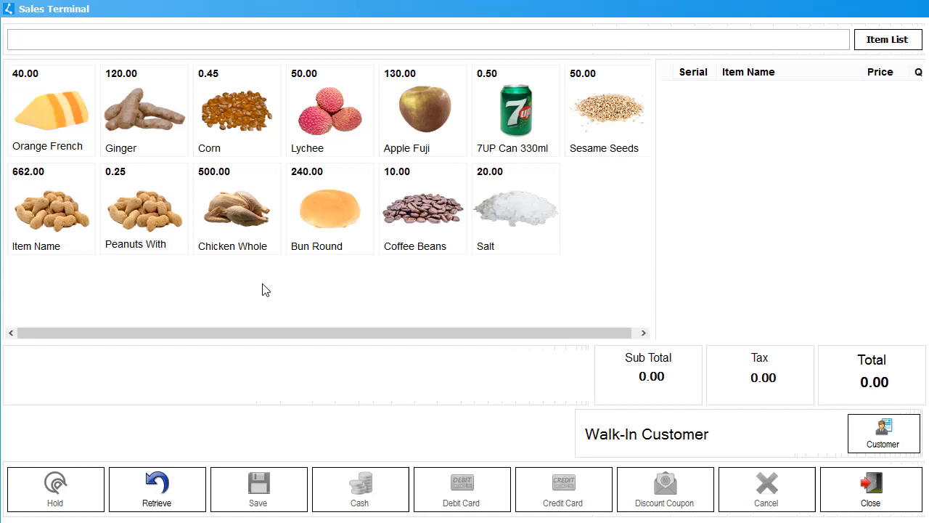
# Widen the sale's item list, add three Orange French Cheese items, and inspect the item and invoice tax breakdowns.
pyautogui.moveTo(655, 99); pyautogui.dragTo(378, 100)
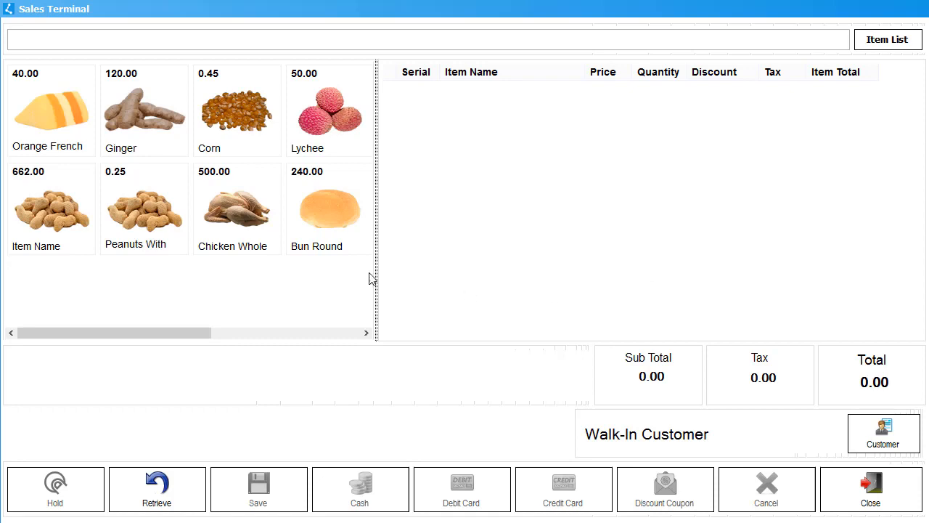
pyautogui.click(47, 125)
pyautogui.click(47, 125)
pyautogui.click(49, 126)
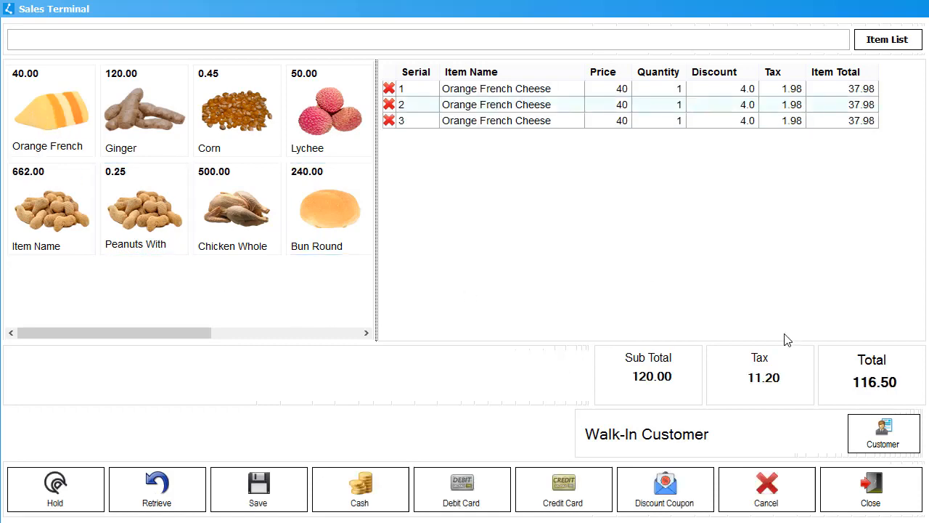
pyautogui.moveTo(794, 117)
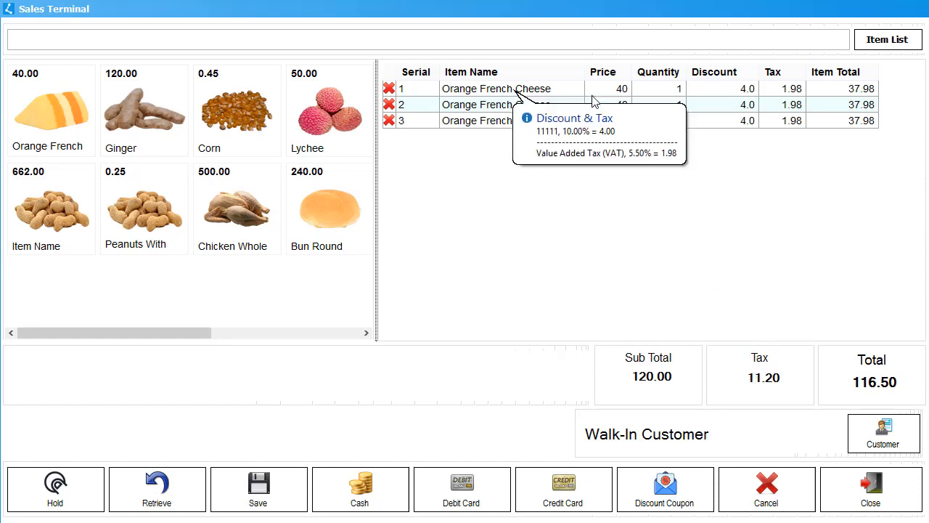
pyautogui.moveTo(770, 369)
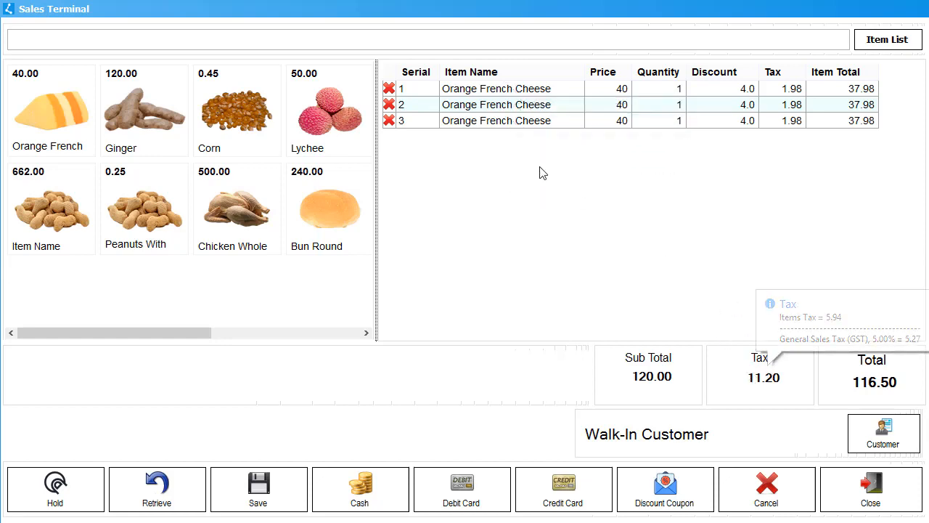